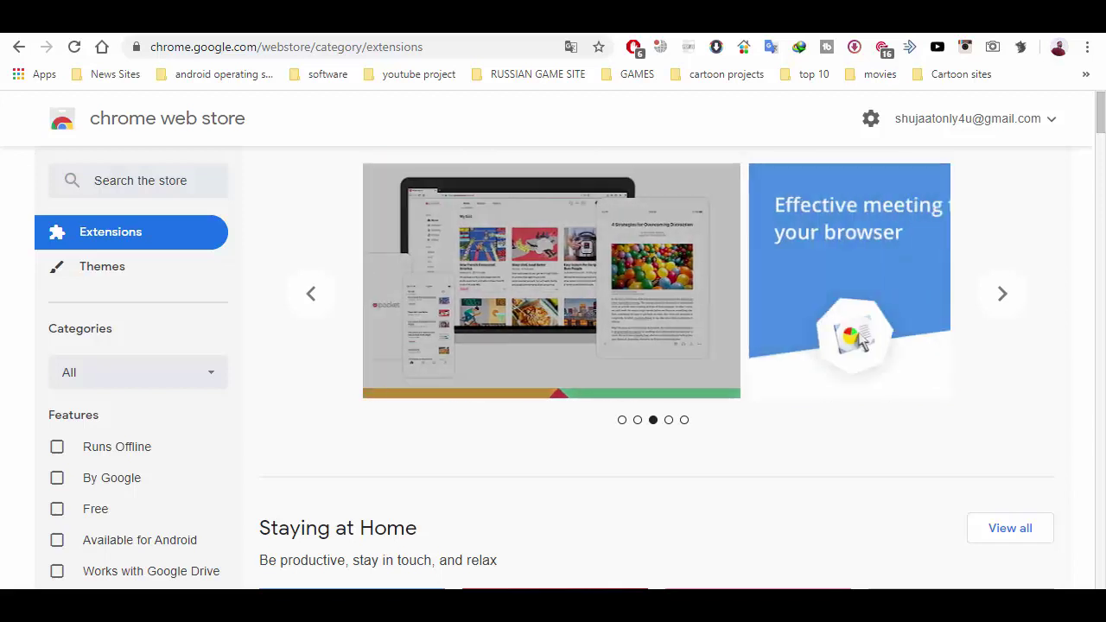
Search the Chrome Web Store for 'Downloader for Instagram' and scroll through the matching extensions
{"action": "left_click", "coordinate": [174, 186]}
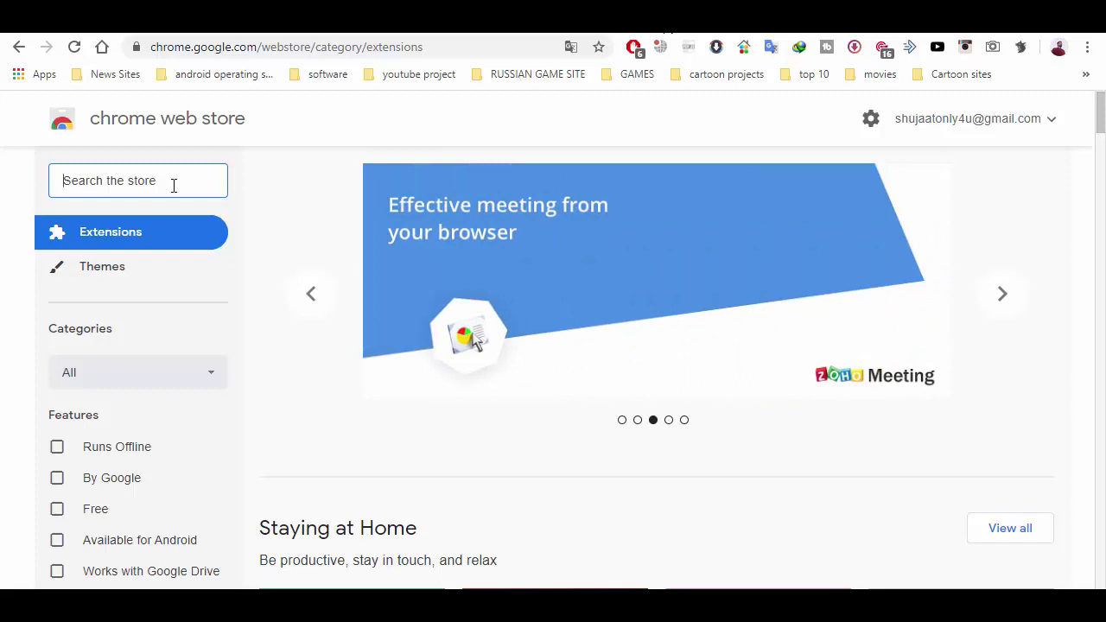
{"action": "type", "text": "downloader for Instagram"}
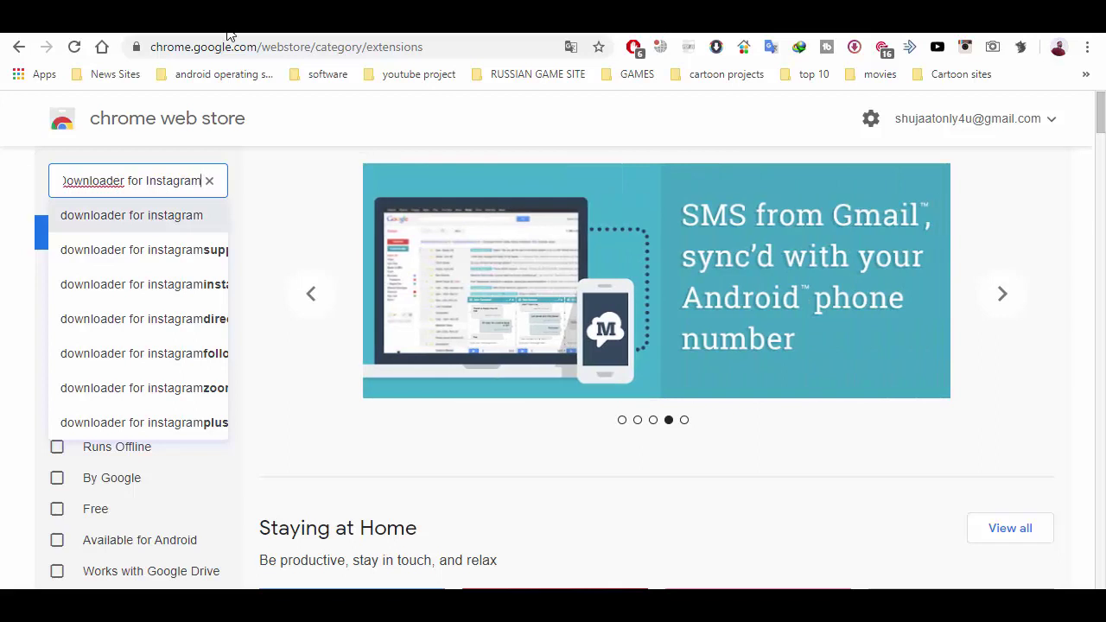
{"action": "key", "text": "Return"}
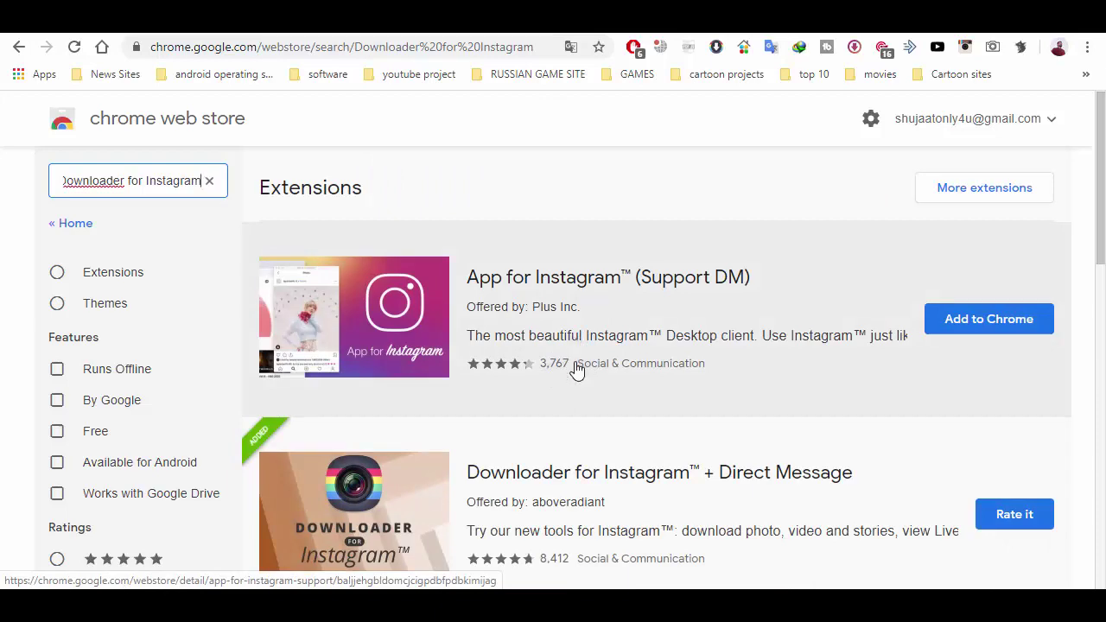
{"action": "scroll", "coordinate": [574, 363], "scroll_direction": "down", "scroll_amount": 1}
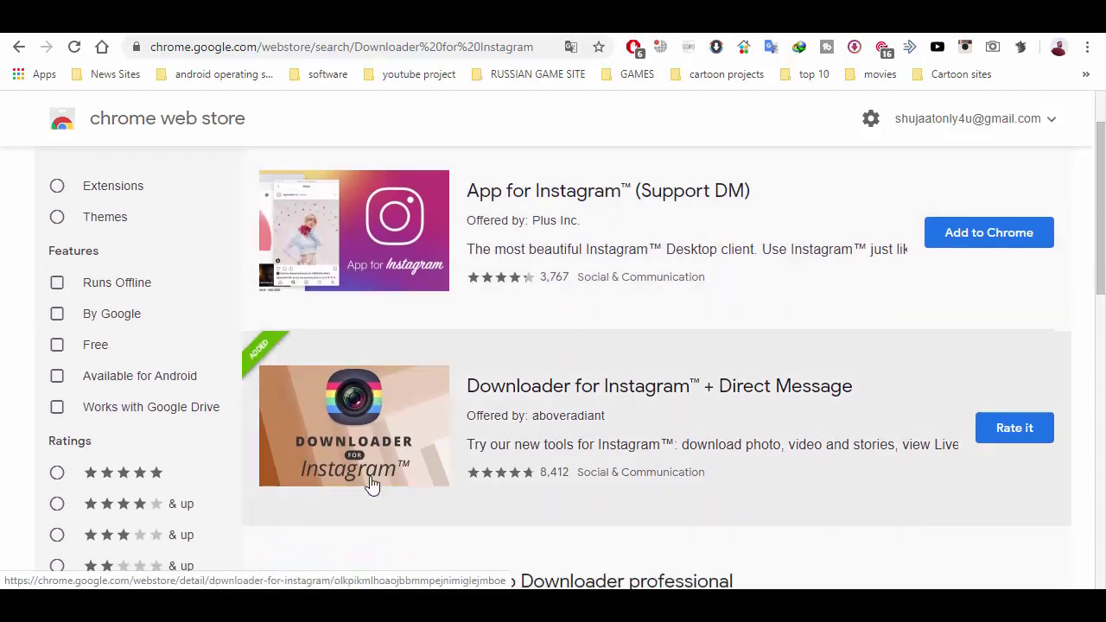
Open the 'Downloader for Instagram™ + Direct Message' extension's detail page
{"action": "left_click", "coordinate": [642, 389]}
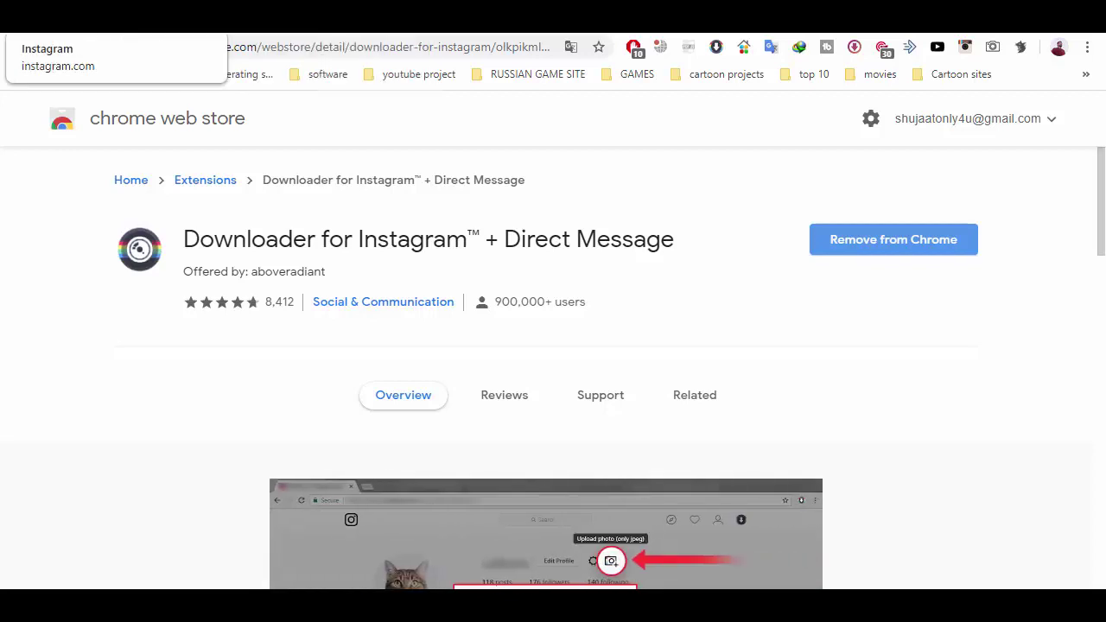
Switch to the Instagram feed and scroll the stories tray back to the earliest live stories
{"action": "left_click", "coordinate": [86, 17]}
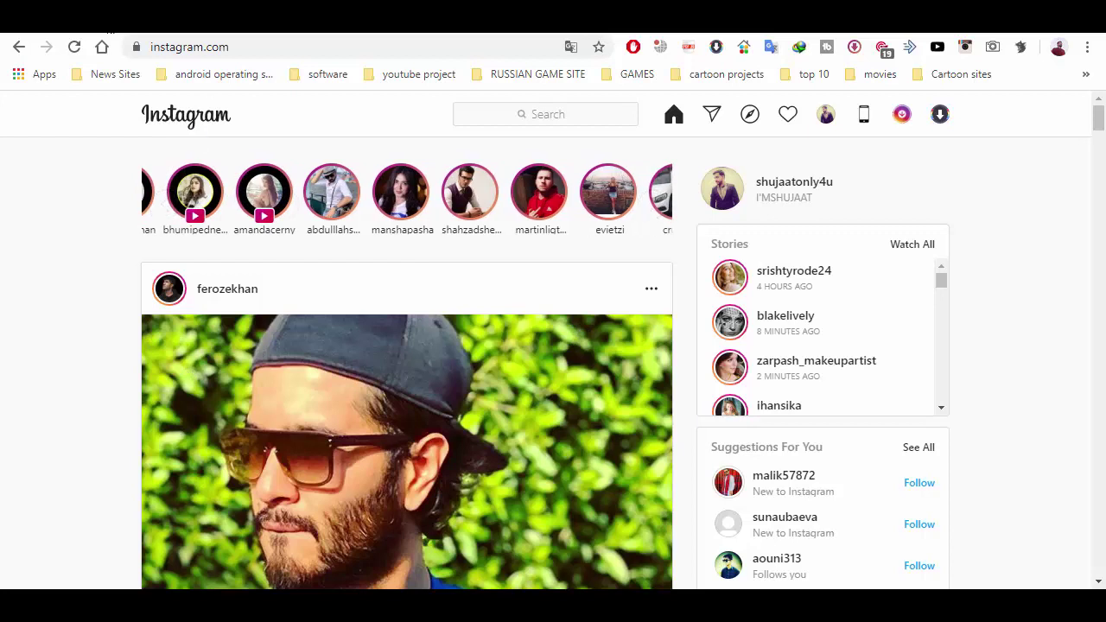
{"action": "left_click", "coordinate": [164, 208]}
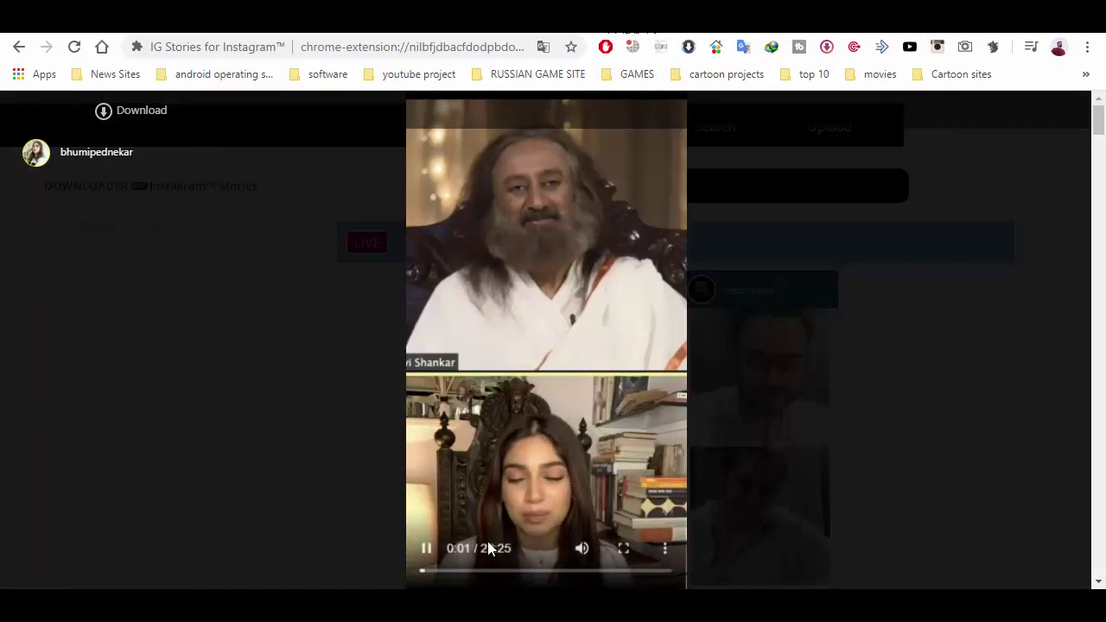
Skim the live video through 7:06, 15:29, 21:34 to 27:26, pause it, and start downloading
{"action": "left_click", "coordinate": [423, 549]}
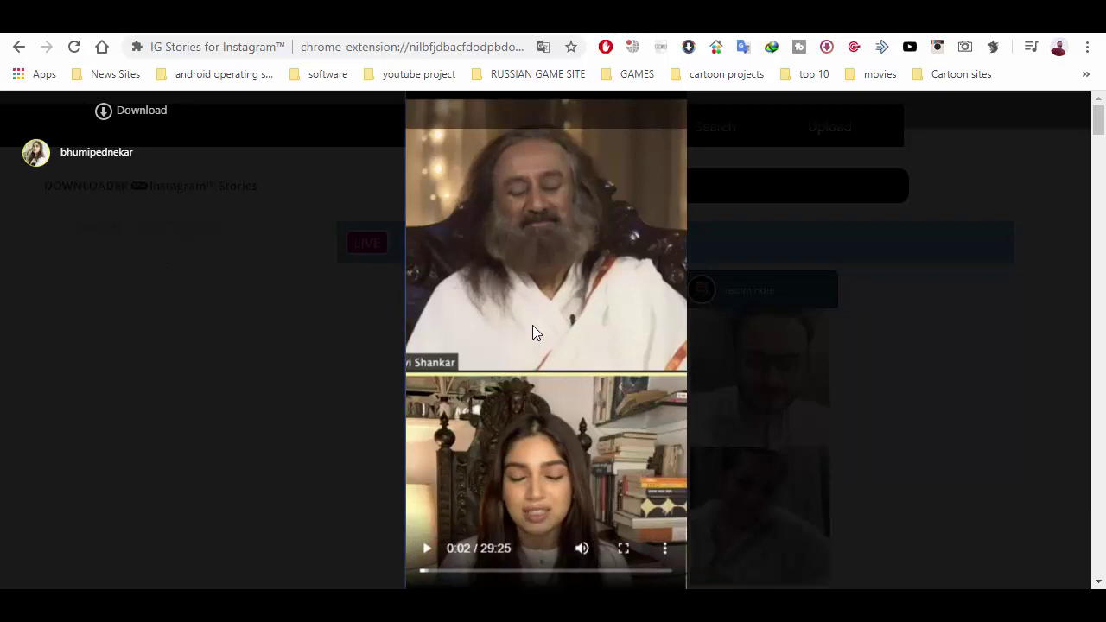
{"action": "left_click", "coordinate": [425, 548]}
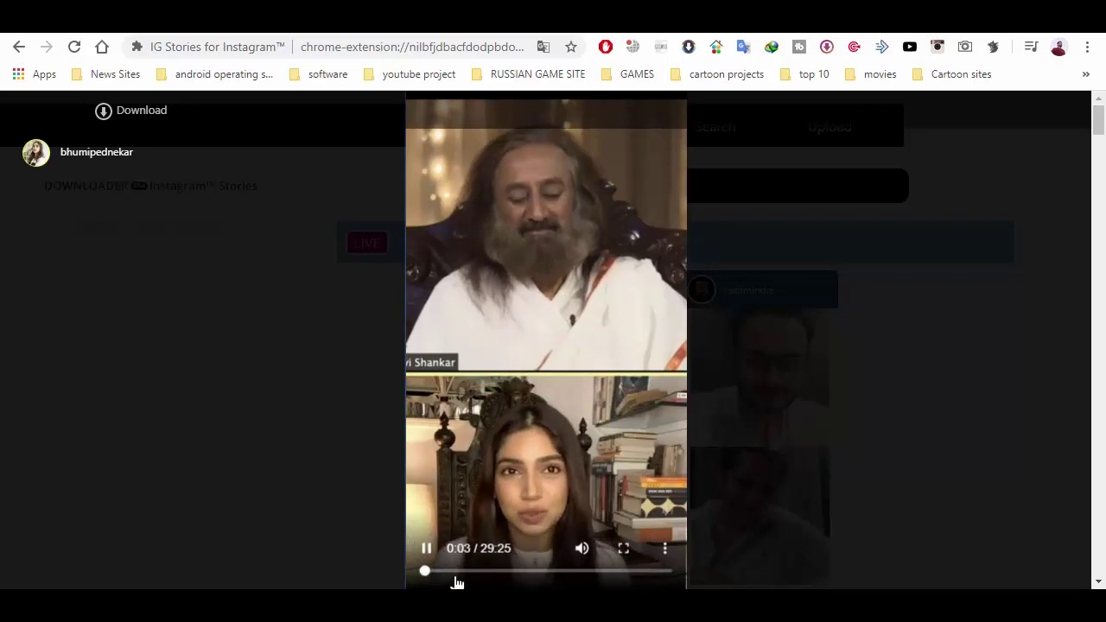
{"action": "left_click", "coordinate": [482, 572]}
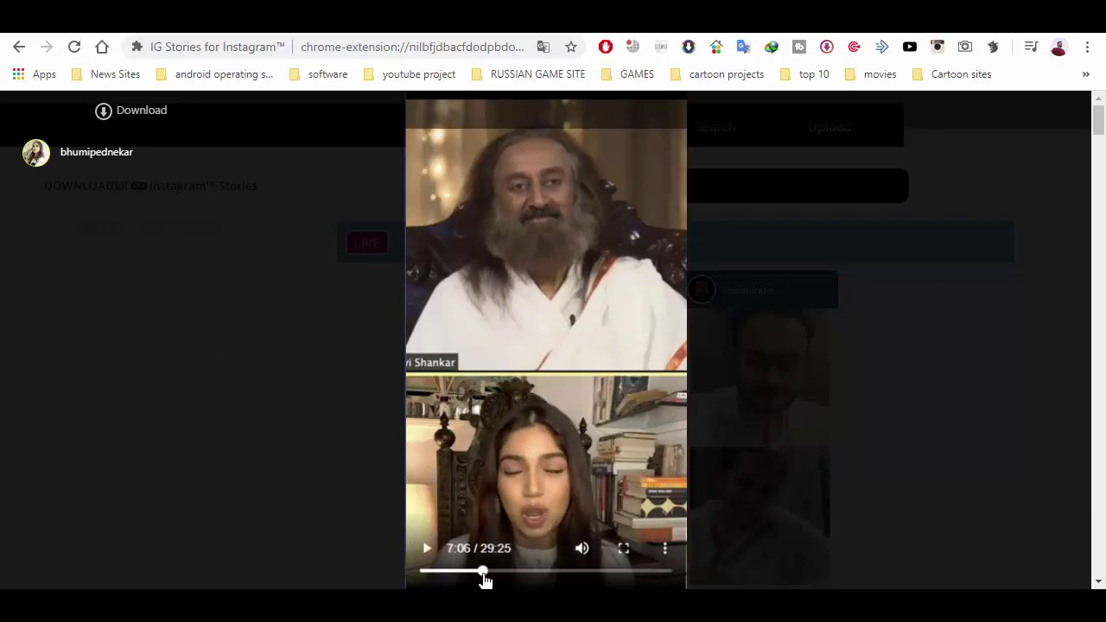
{"action": "left_click", "coordinate": [553, 573]}
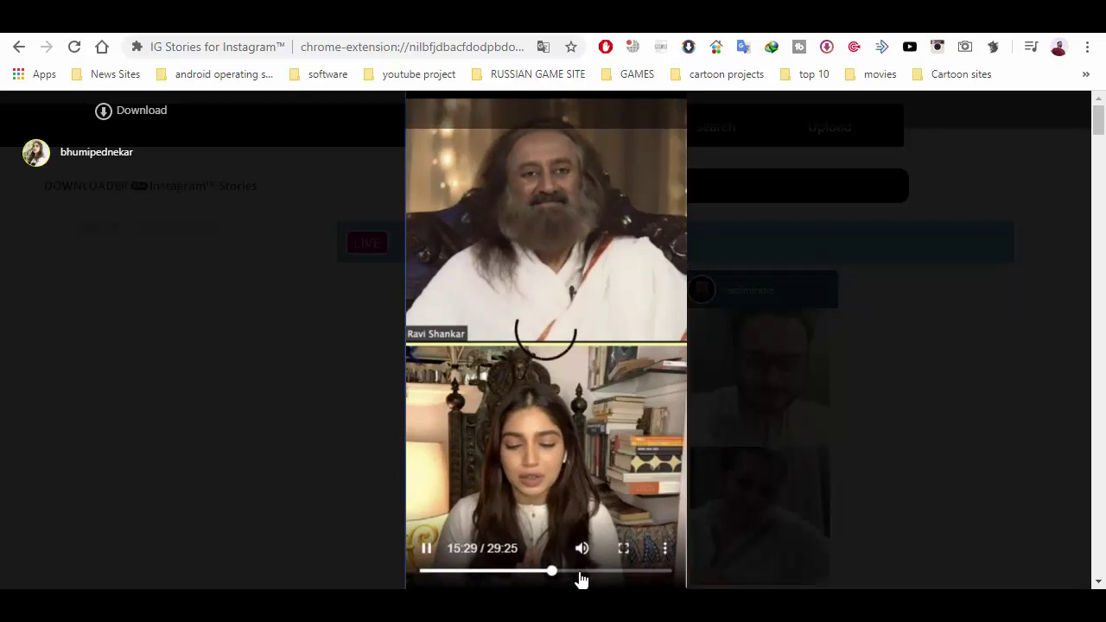
{"action": "left_click", "coordinate": [603, 574]}
{"action": "left_click", "coordinate": [638, 573]}
{"action": "left_click", "coordinate": [652, 573]}
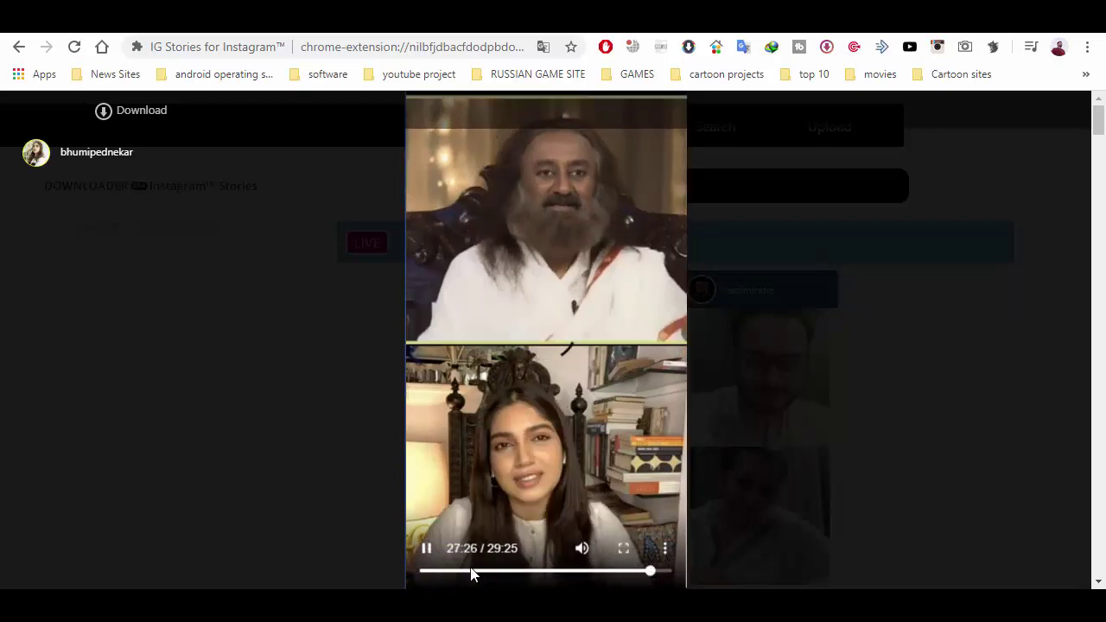
{"action": "left_click", "coordinate": [428, 550]}
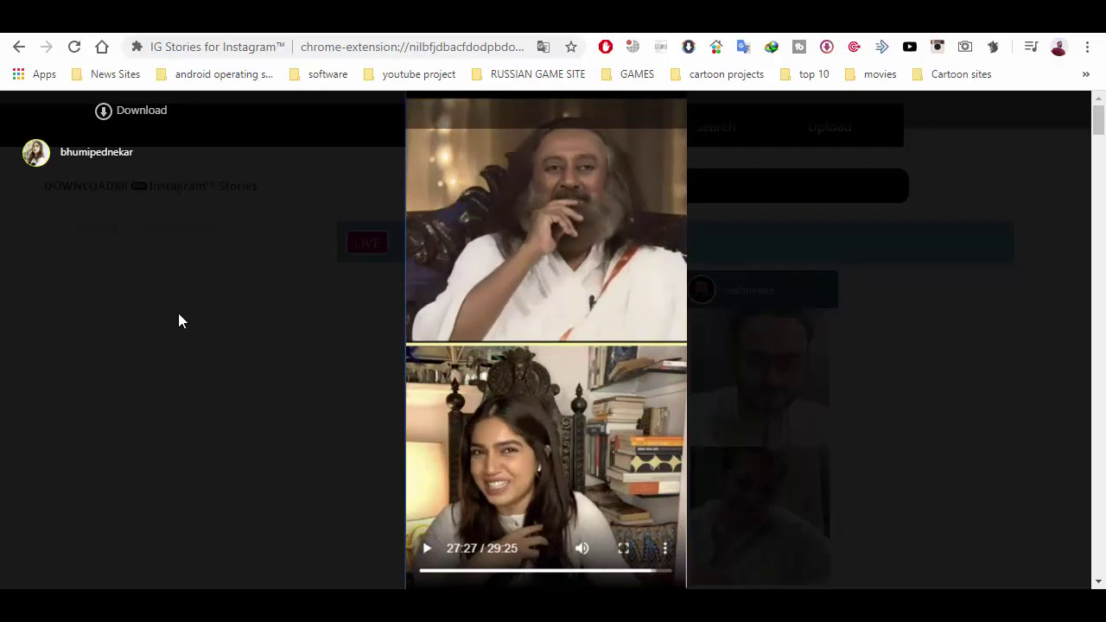
{"action": "left_click", "coordinate": [134, 120]}
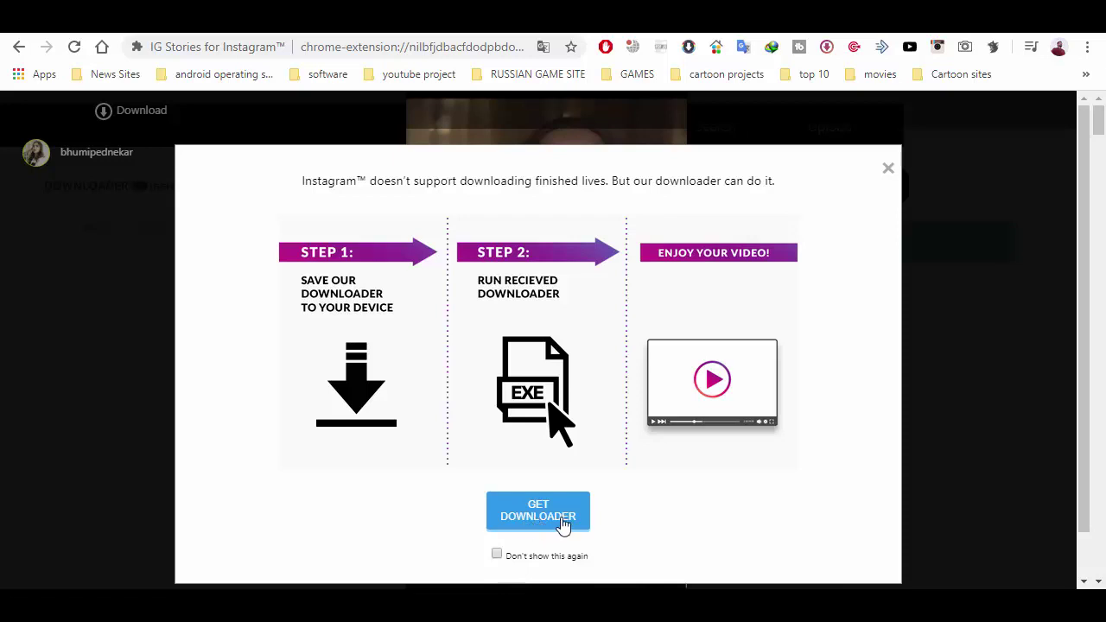
Request the separate downloader program for finished lives and wait until it is received
{"action": "left_click", "coordinate": [538, 521]}
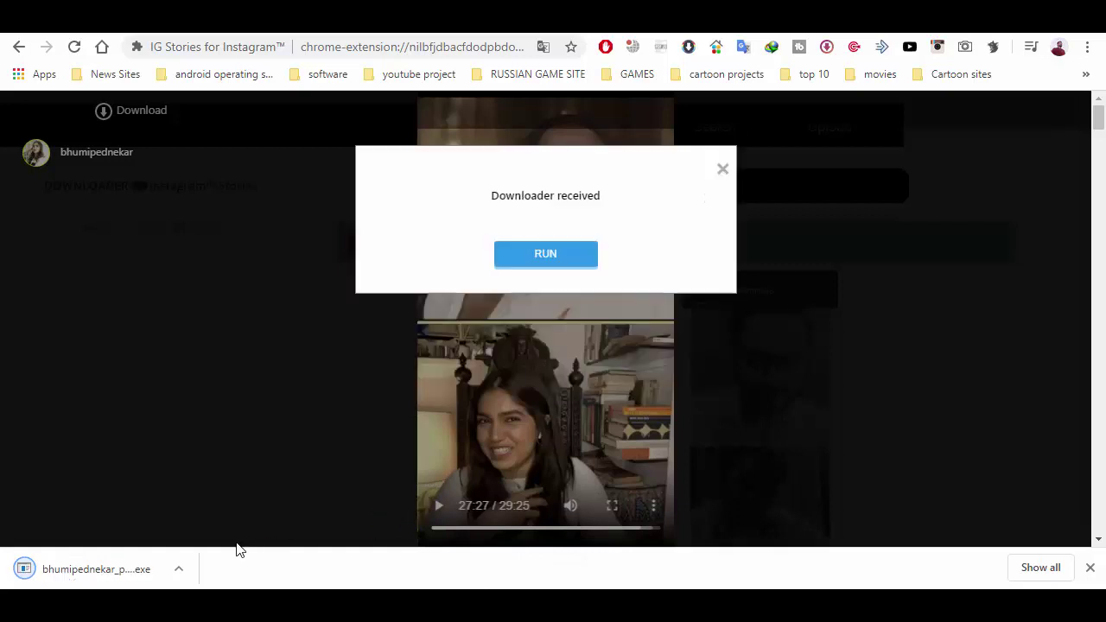
Run the received downloader, allow it to open, cancel its Save As, and exit it
{"action": "left_click", "coordinate": [538, 264]}
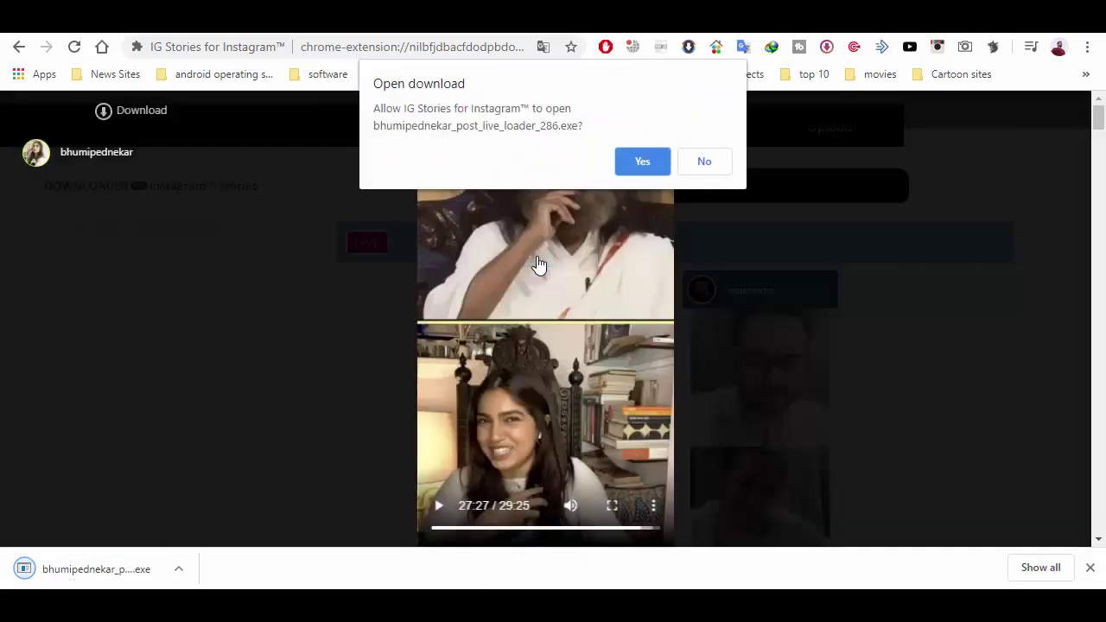
{"action": "left_click", "coordinate": [641, 163]}
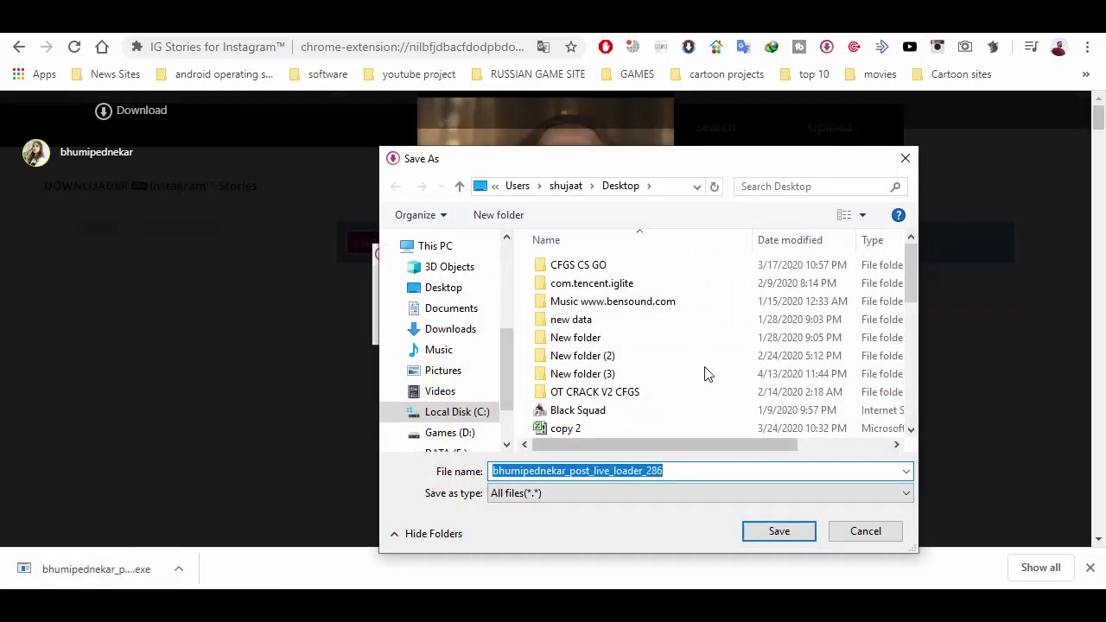
{"action": "left_click", "coordinate": [865, 531]}
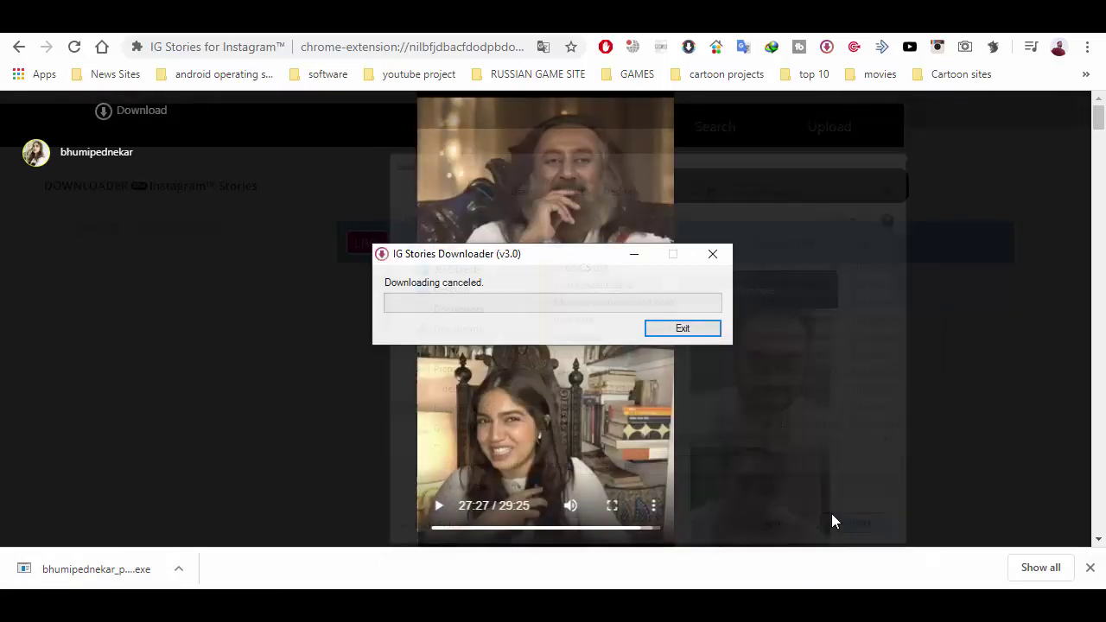
{"action": "left_click", "coordinate": [682, 329]}
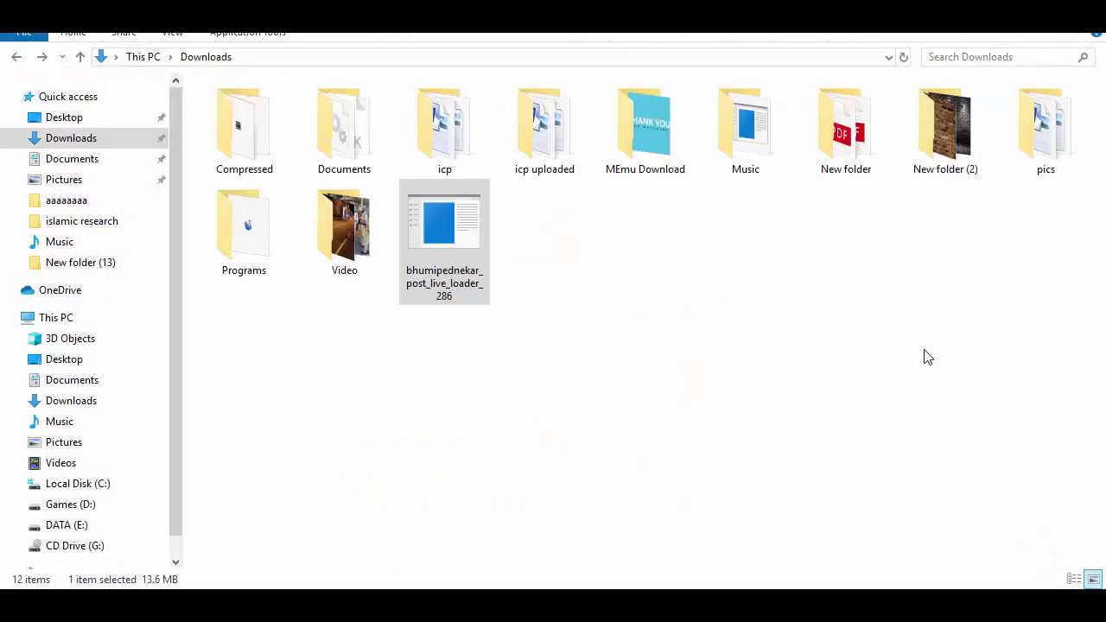
Select the live-video loader file in Downloads and launch it
{"action": "left_click", "coordinate": [924, 357]}
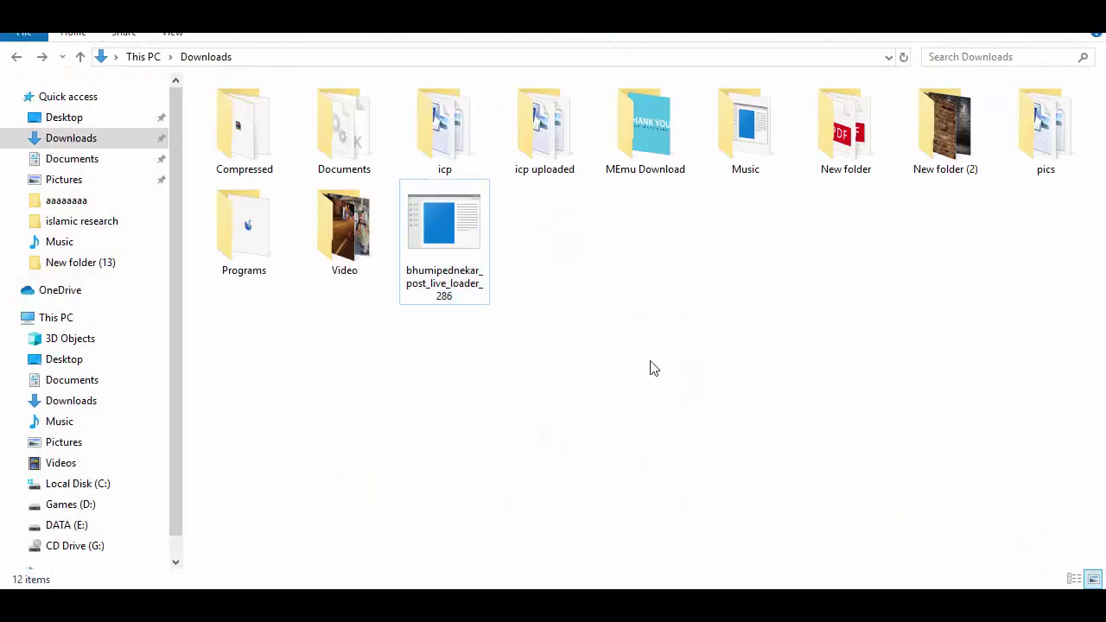
{"action": "mouse_move", "coordinate": [462, 297]}
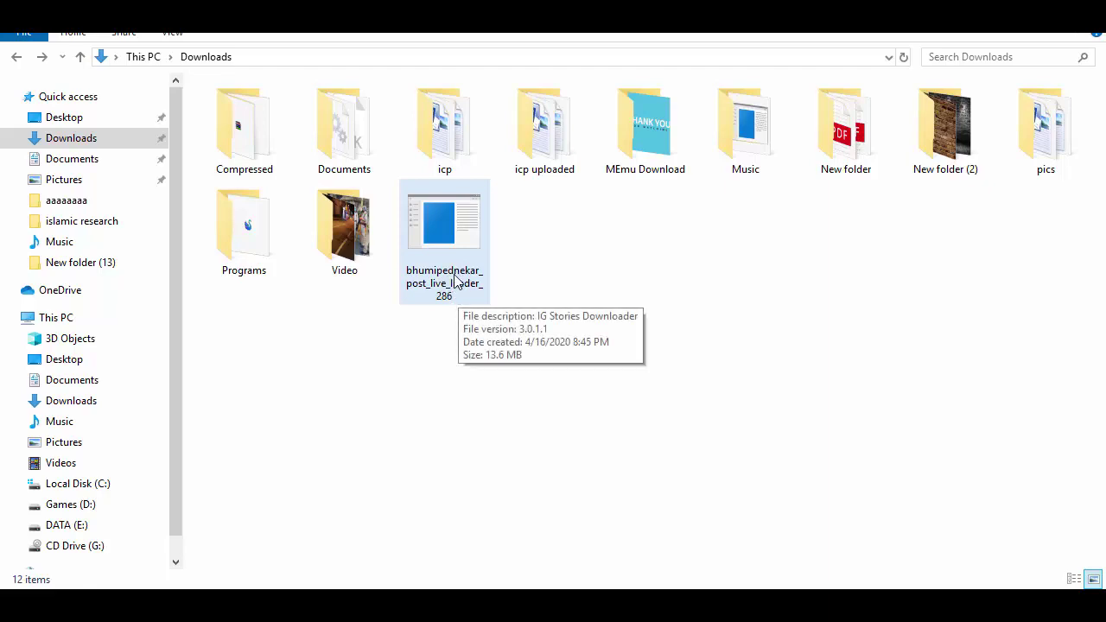
{"action": "left_click_drag", "start_coordinate": [464, 289], "coordinate": [545, 306]}
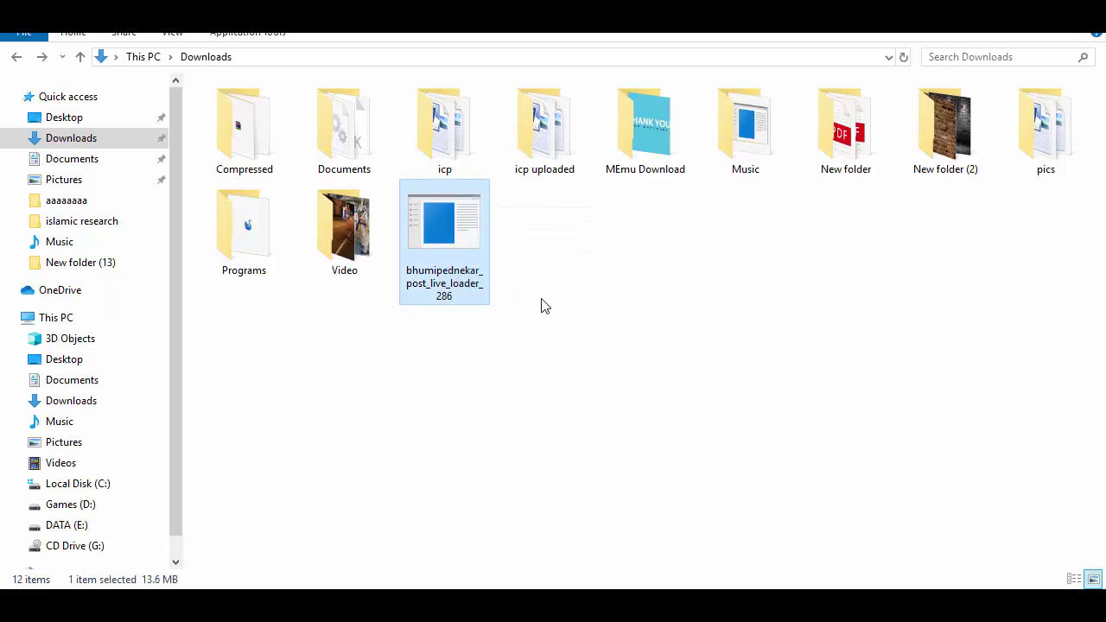
{"action": "double_click", "coordinate": [446, 279]}
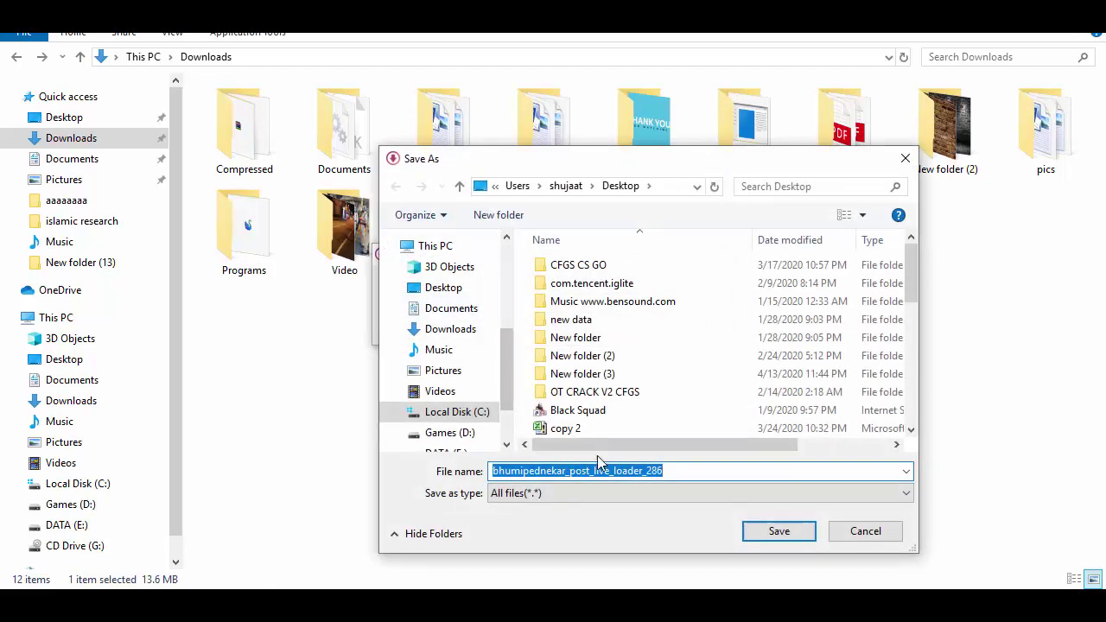
Save the live video into Downloads\Music to start its download
{"action": "left_click_drag", "start_coordinate": [643, 163], "coordinate": [623, 158]}
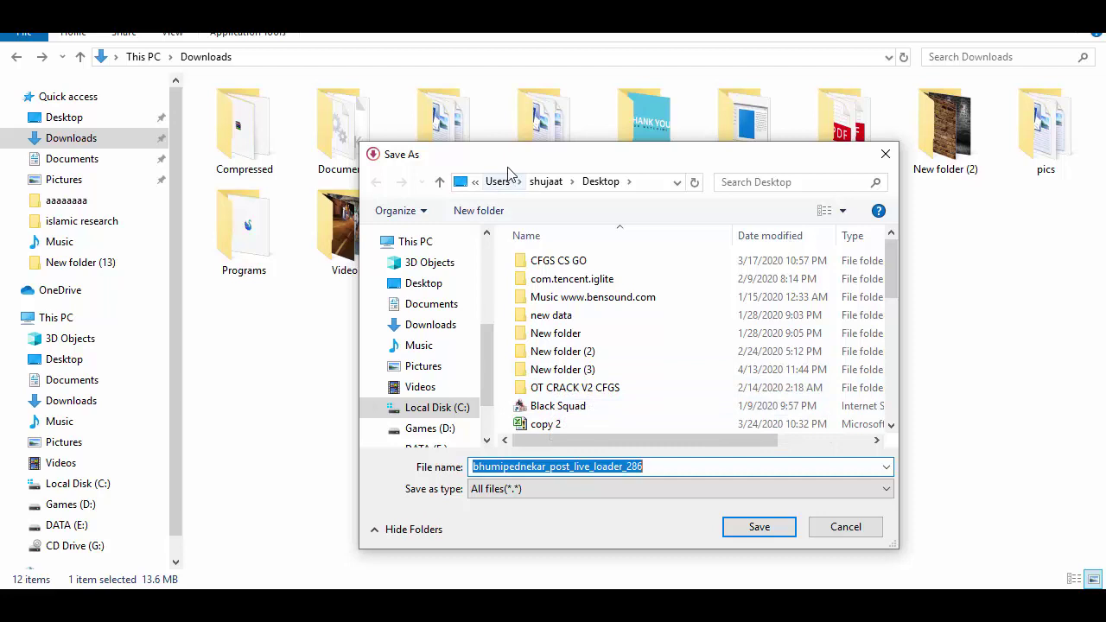
{"action": "left_click_drag", "start_coordinate": [510, 158], "coordinate": [740, 167]}
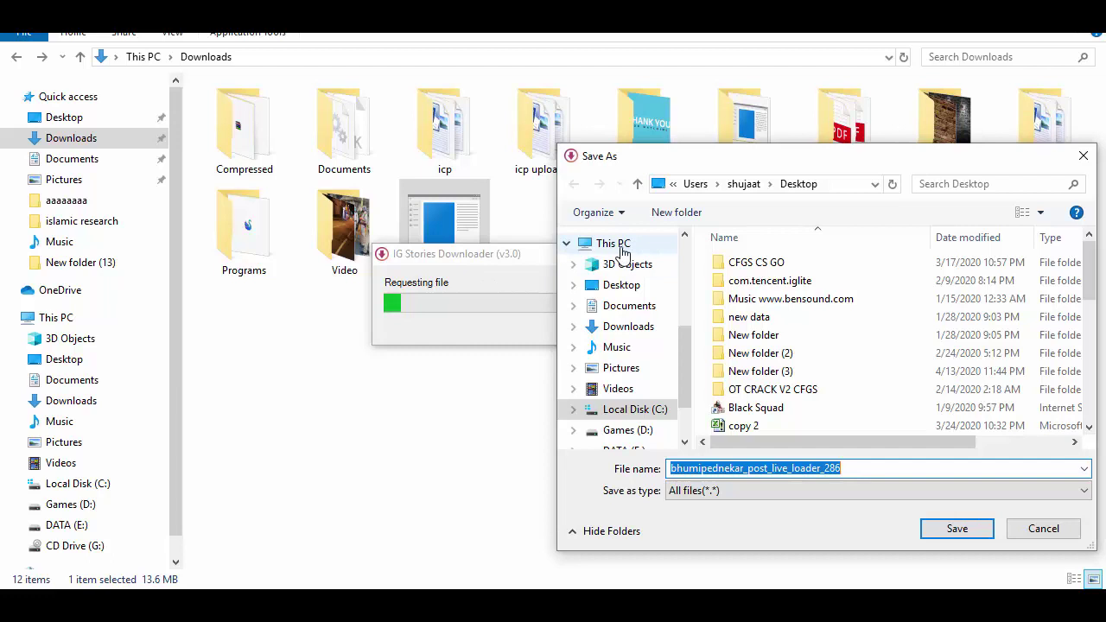
{"action": "left_click_drag", "start_coordinate": [611, 159], "coordinate": [364, 153]}
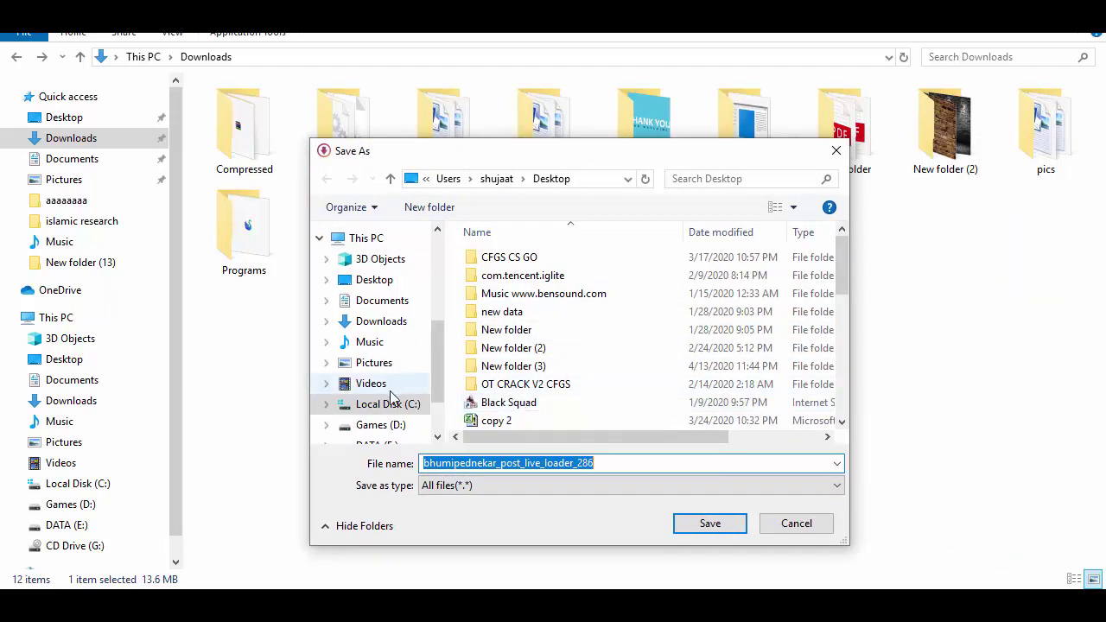
{"action": "left_click", "coordinate": [386, 327]}
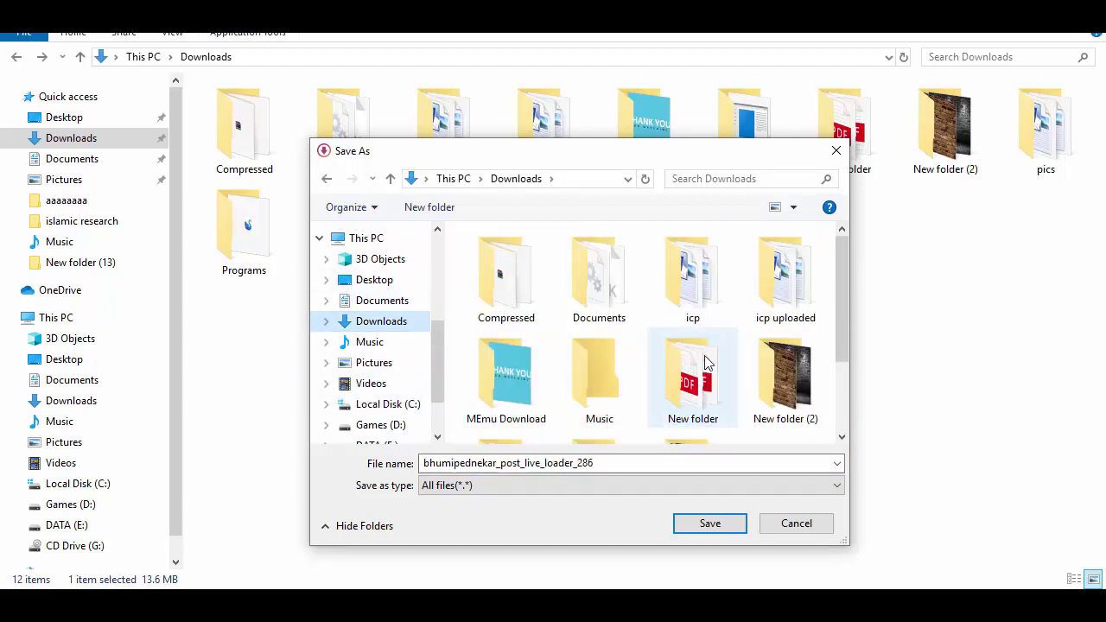
{"action": "double_click", "coordinate": [631, 365]}
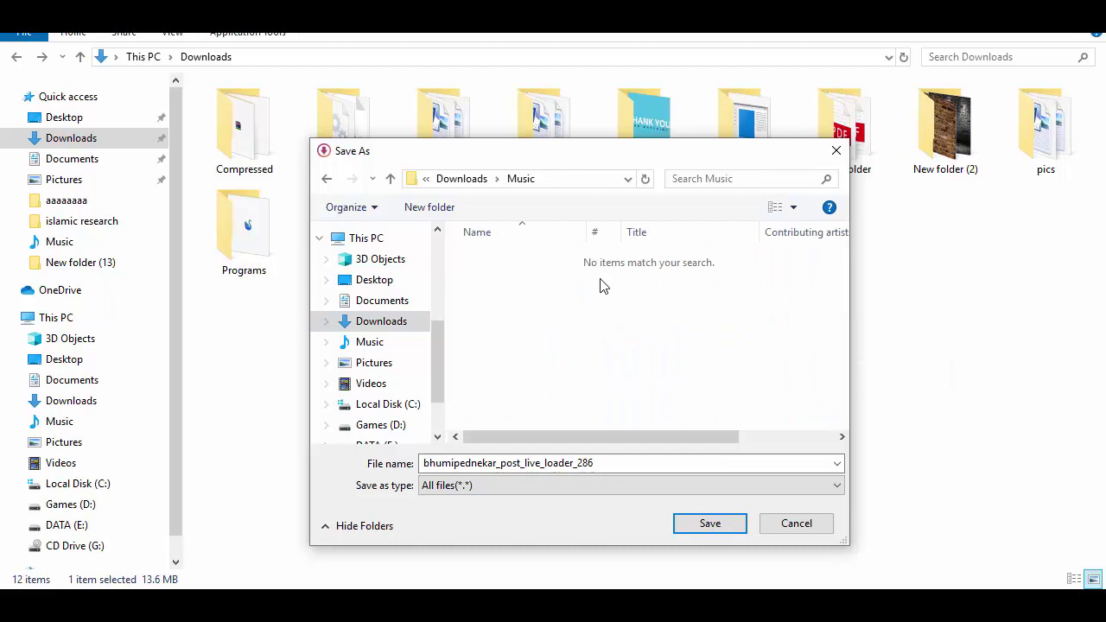
{"action": "left_click", "coordinate": [712, 528]}
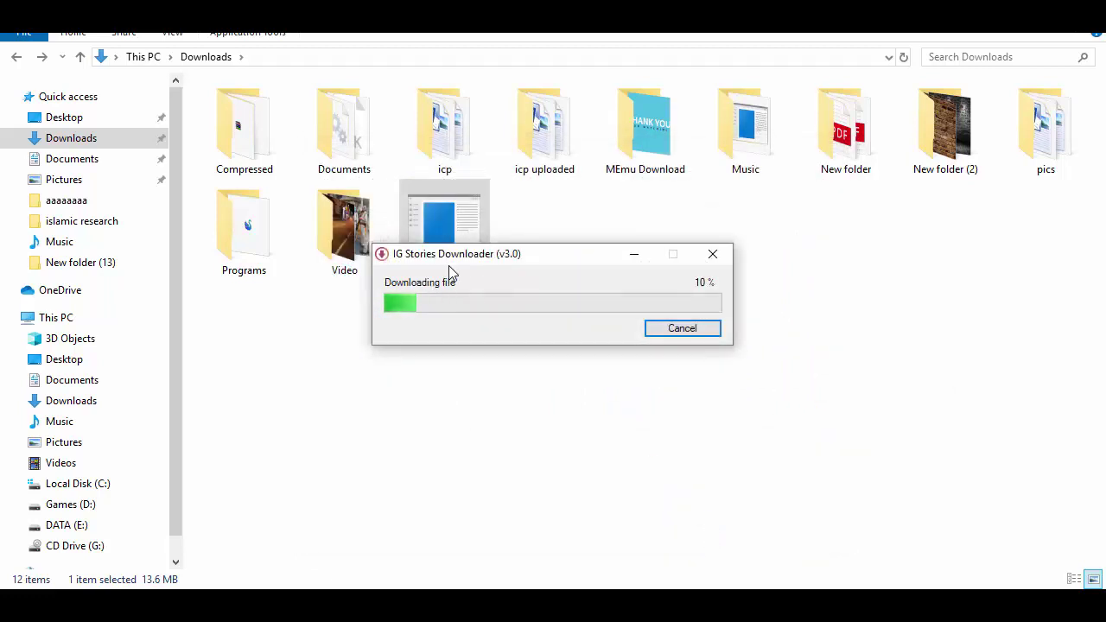
Wait for the download to reach 100% and show 'File successfully saved.'
{"action": "left_click_drag", "start_coordinate": [529, 260], "coordinate": [561, 322]}
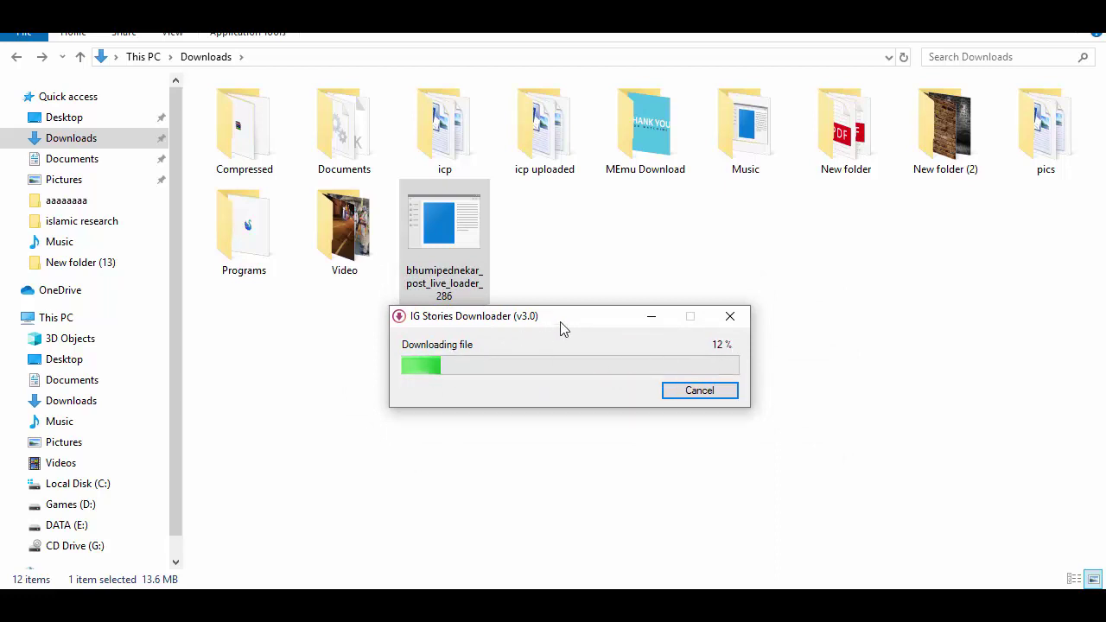
{"action": "left_click_drag", "start_coordinate": [562, 327], "coordinate": [581, 344]}
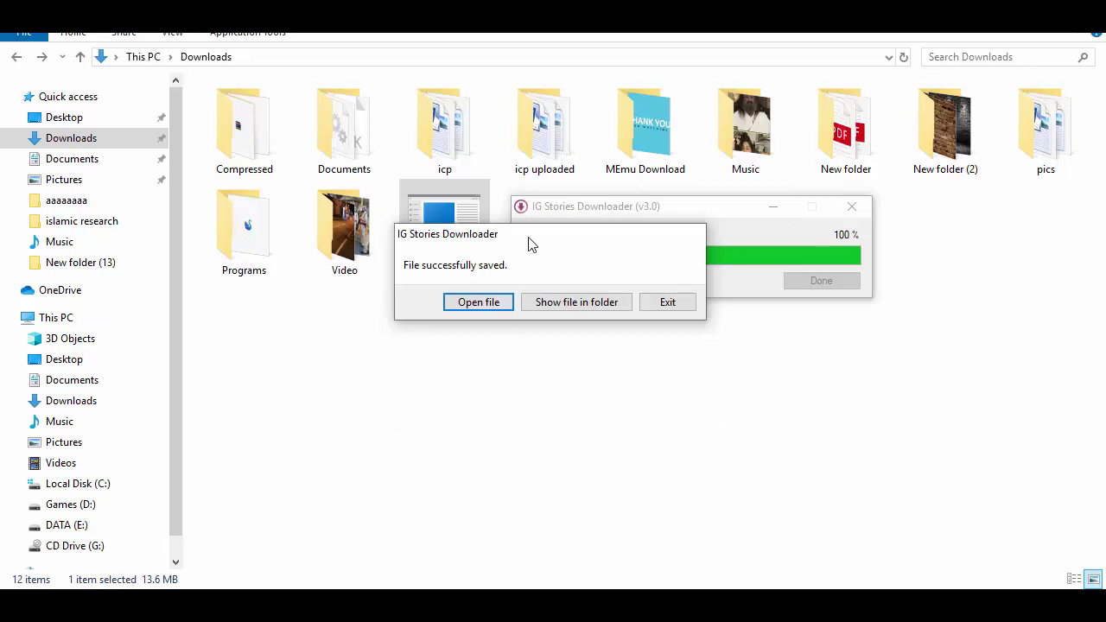
{"action": "left_click_drag", "start_coordinate": [533, 245], "coordinate": [537, 320]}
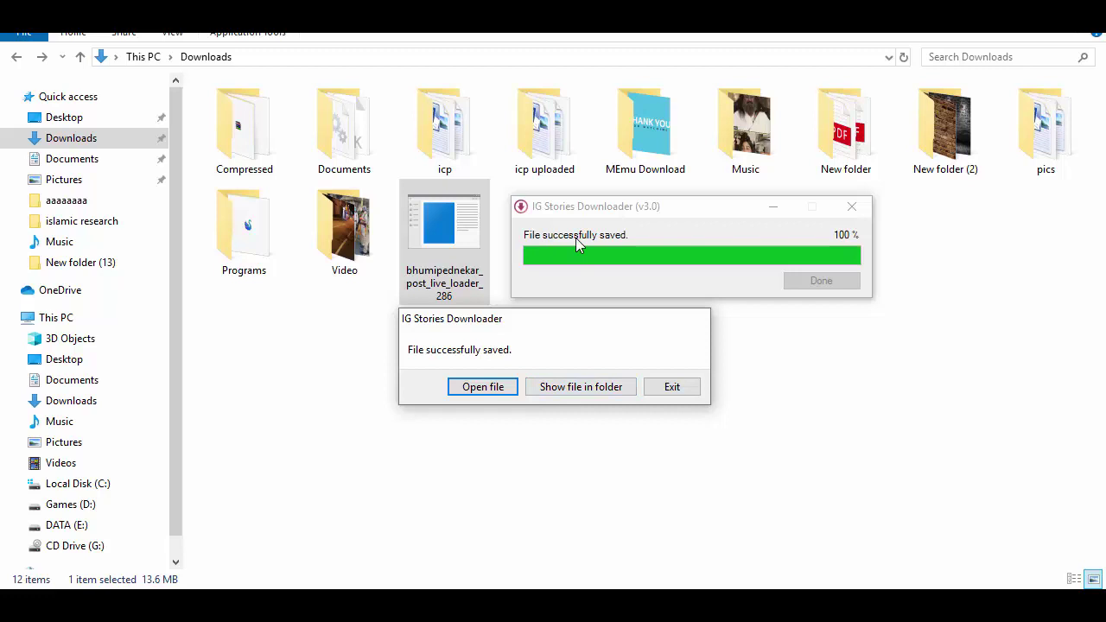
Exit the downloader, then open the 132 MB video from Downloads\Music to play it
{"action": "left_click", "coordinate": [668, 390]}
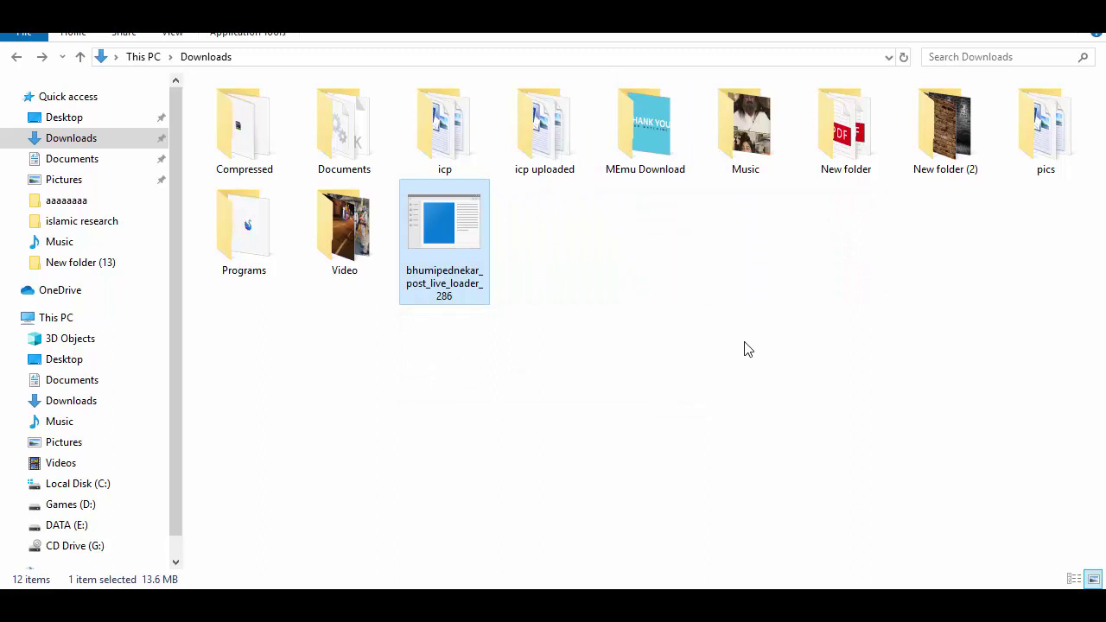
{"action": "double_click", "coordinate": [749, 150]}
{"action": "left_click", "coordinate": [257, 161]}
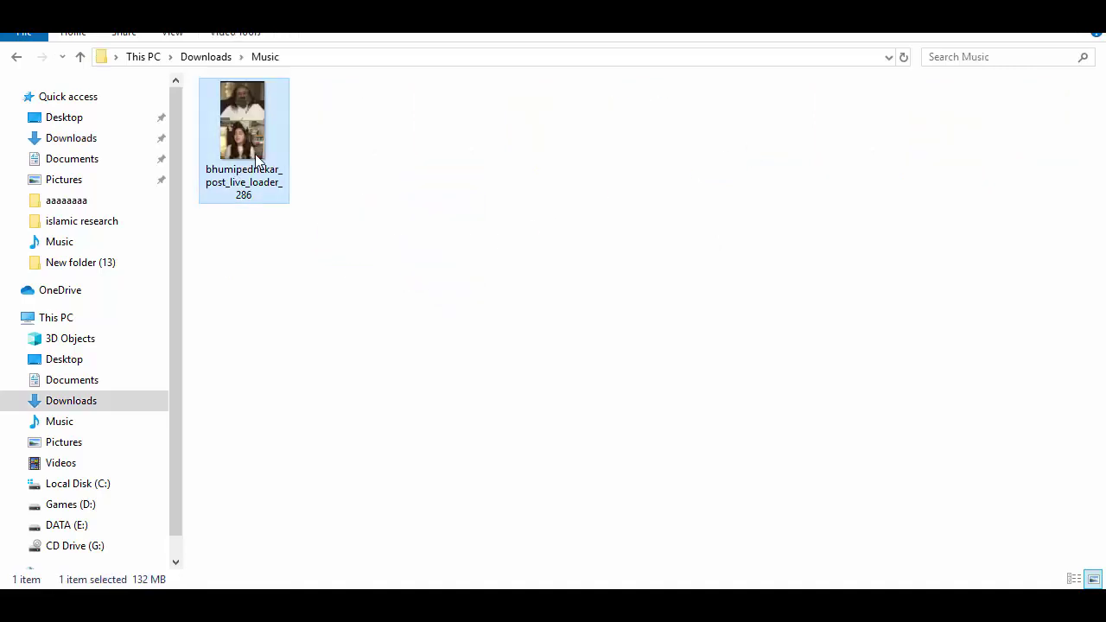
{"action": "double_click", "coordinate": [257, 161]}
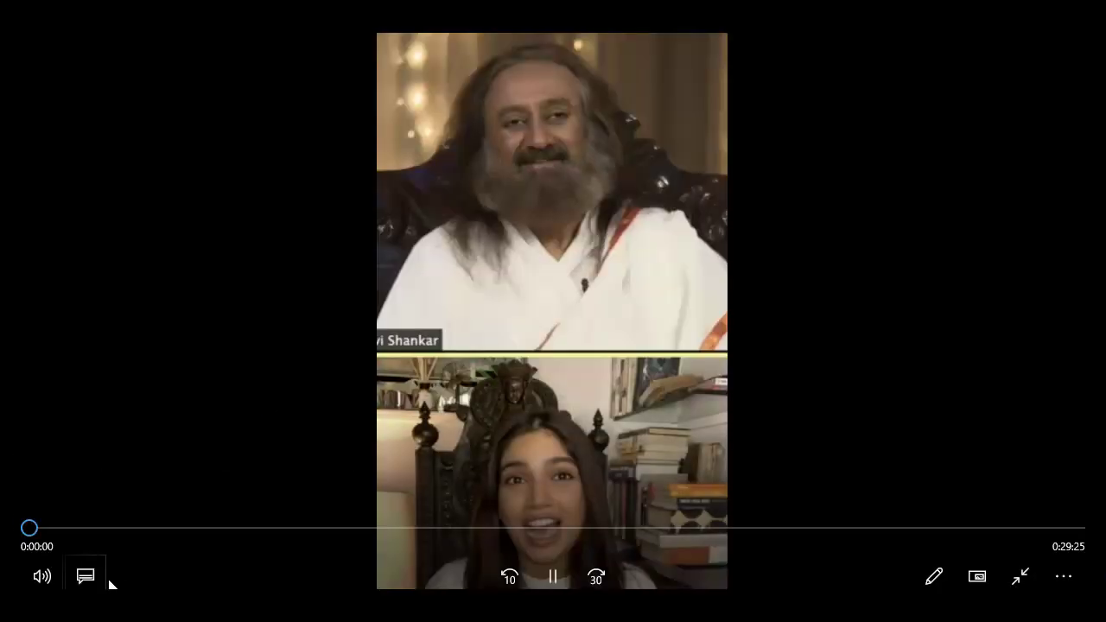
Pause the video, then skip ahead through 4:47 and 11:48 to around 26 minutes
{"action": "left_click", "coordinate": [553, 576]}
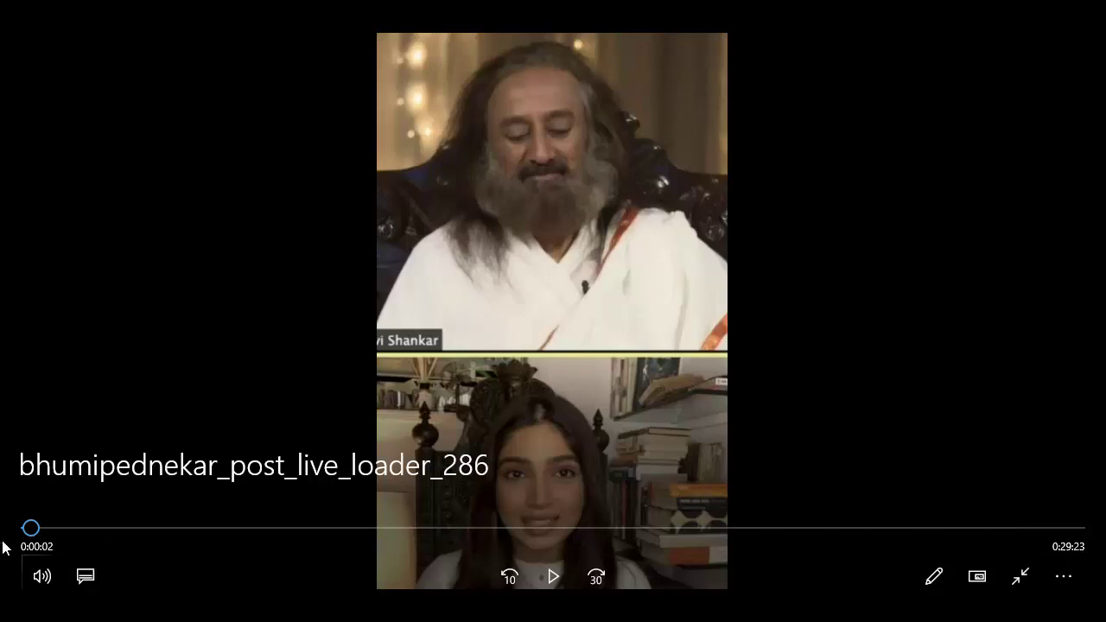
{"action": "left_click_drag", "start_coordinate": [30, 528], "coordinate": [199, 528]}
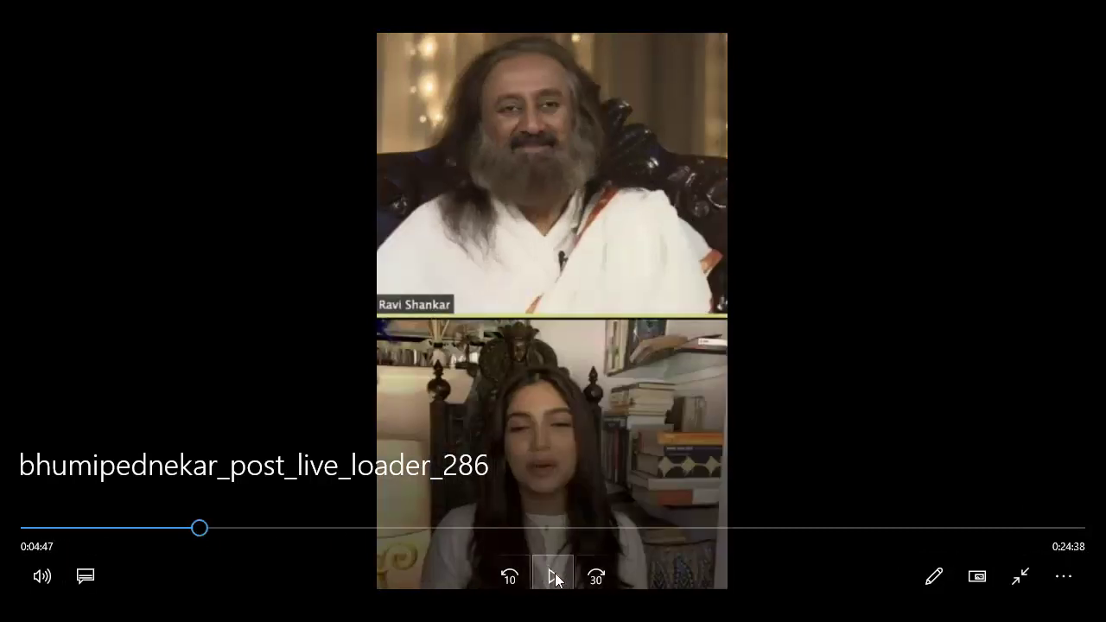
{"action": "left_click", "coordinate": [554, 576]}
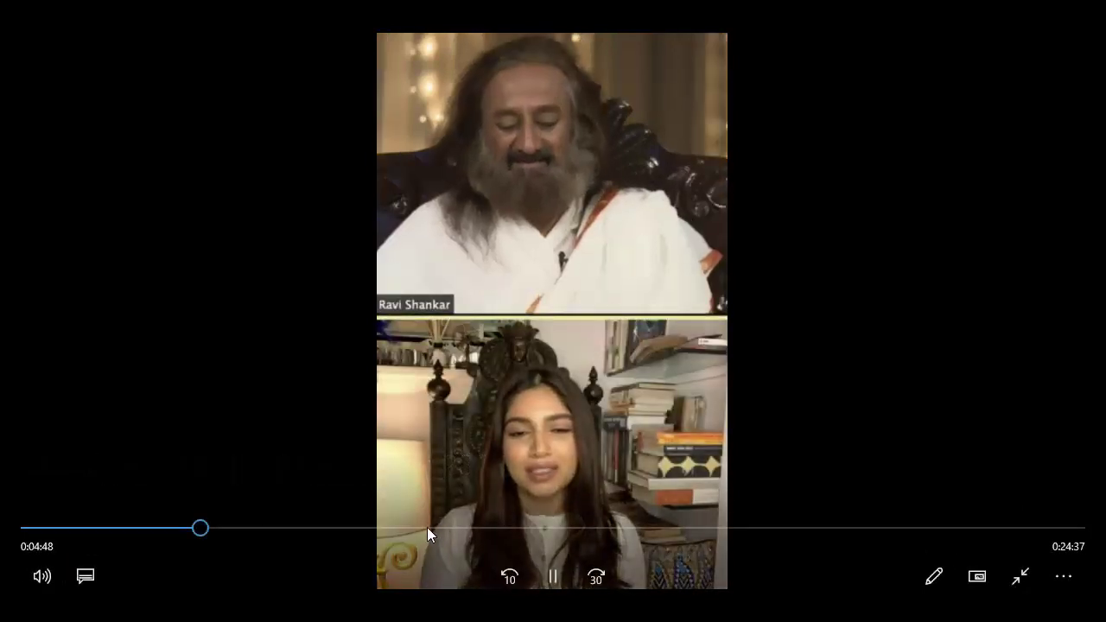
{"action": "left_click", "coordinate": [449, 528]}
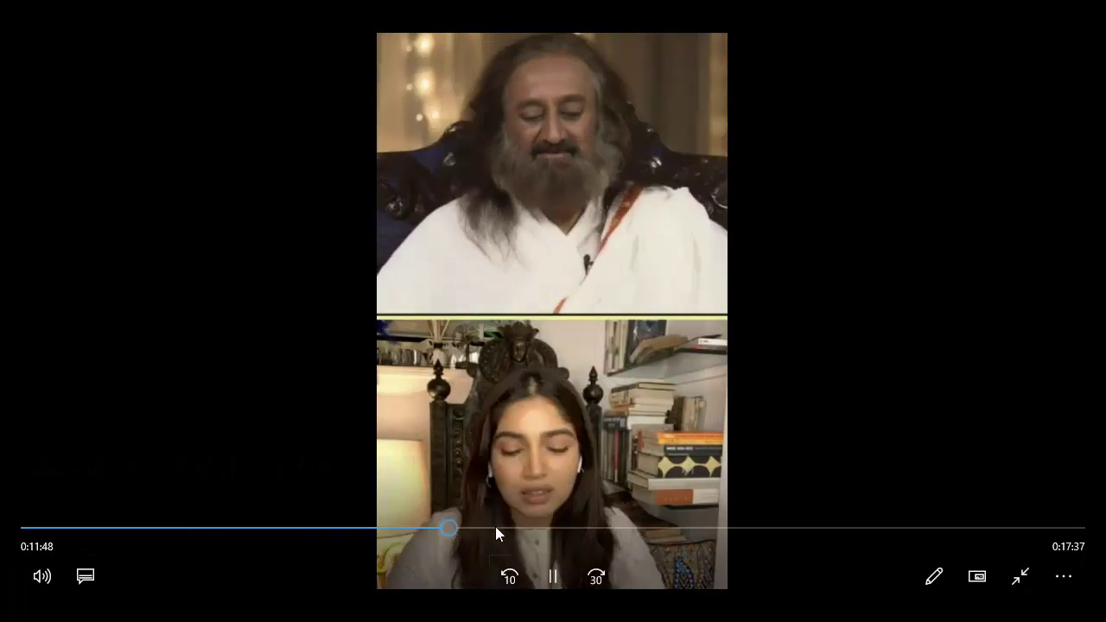
{"action": "left_click", "coordinate": [696, 528]}
{"action": "left_click", "coordinate": [877, 528]}
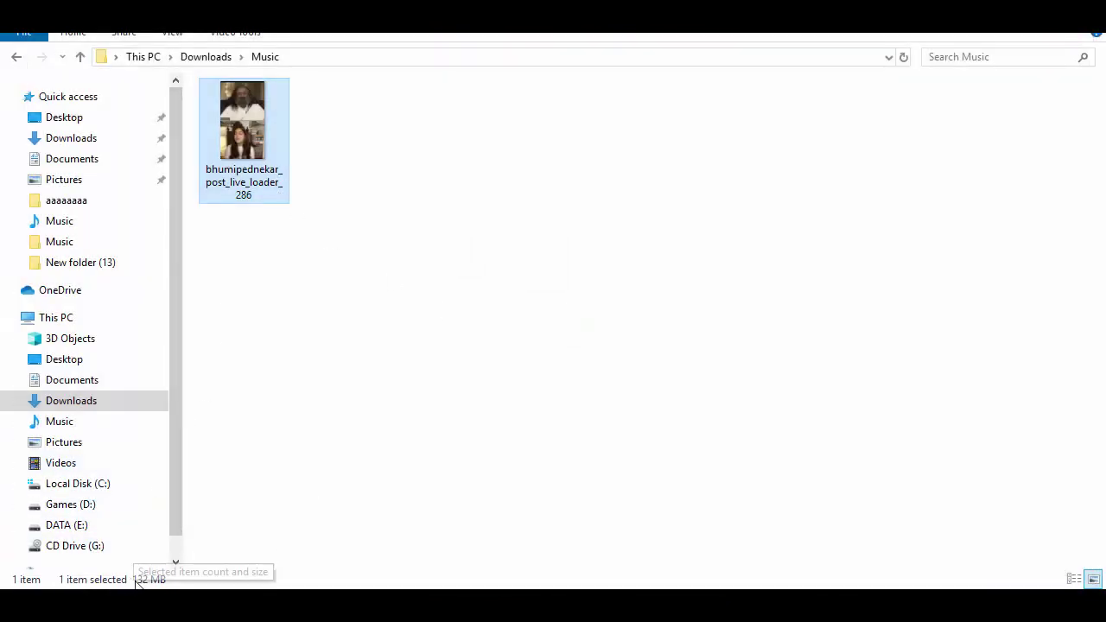
{"action": "left_click", "coordinate": [390, 253]}
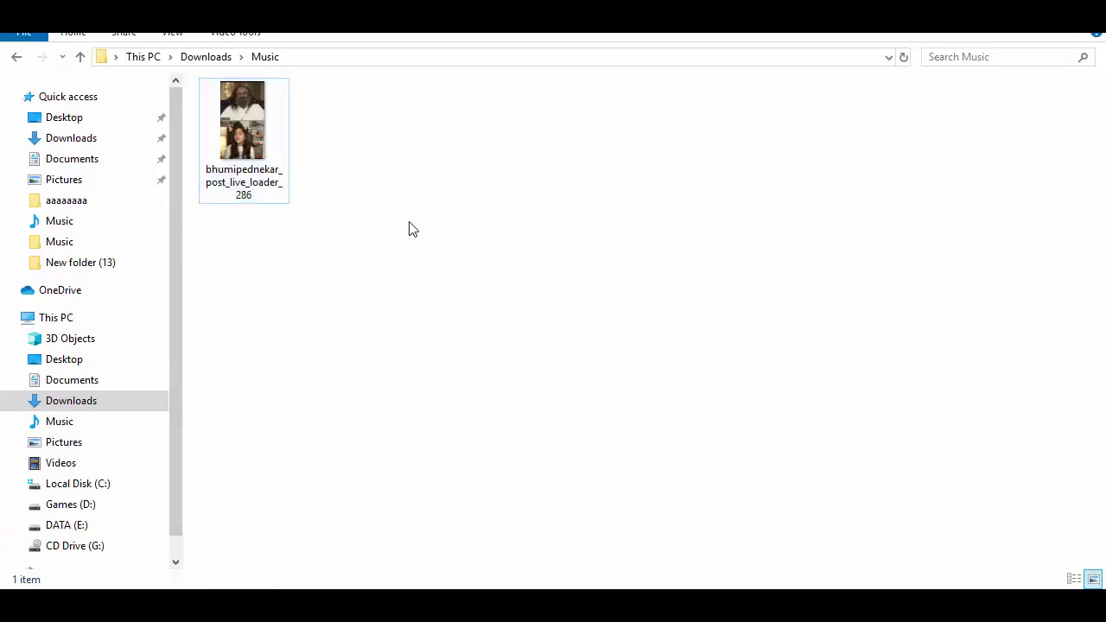